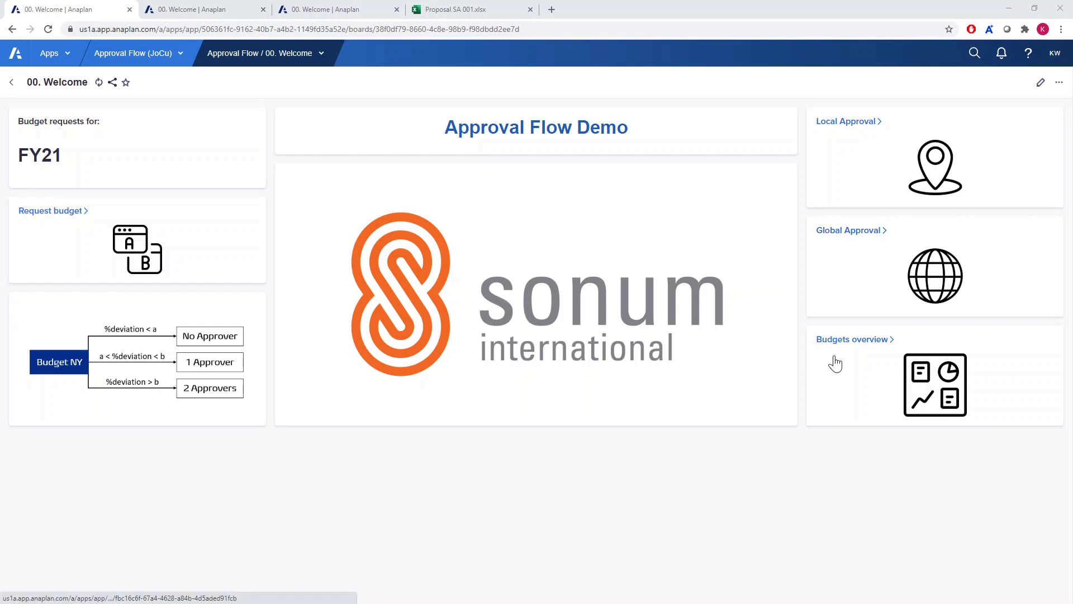
Open the 01. Request budget board and scroll to the cost-centre budget list
left_click(57, 213)
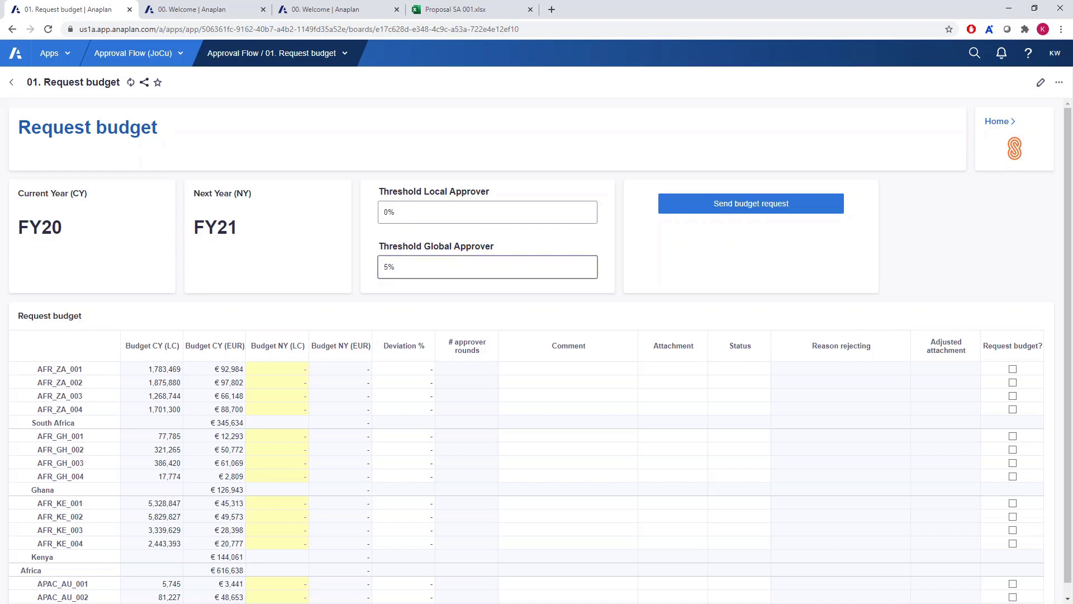
scroll(407, 283, "down", 1)
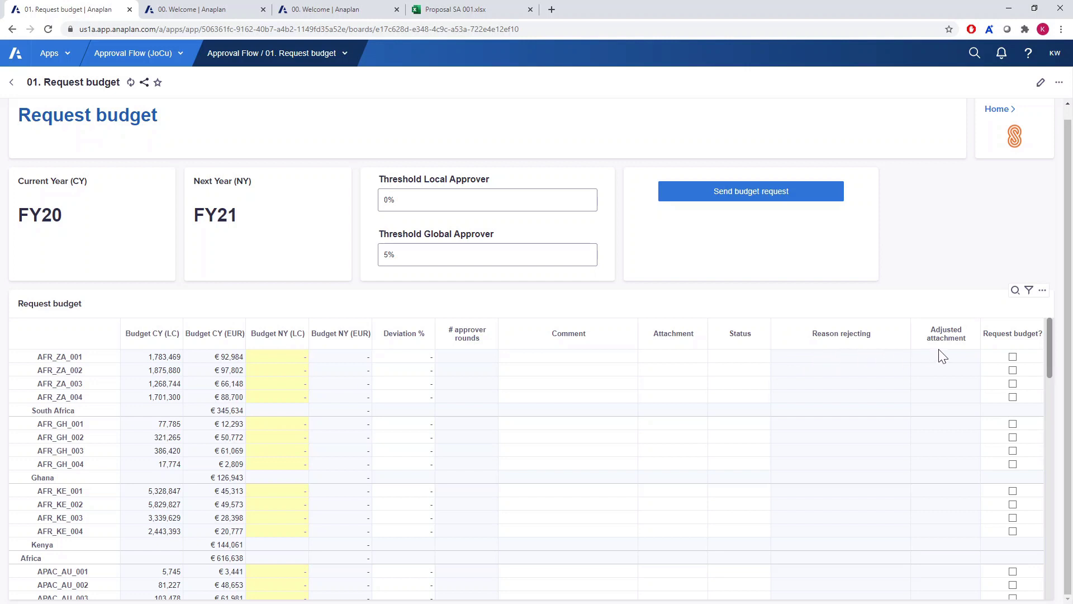
Enter a next-year local budget of 2,000,000 for AFR_ZA_001
left_click(285, 359)
type("2")
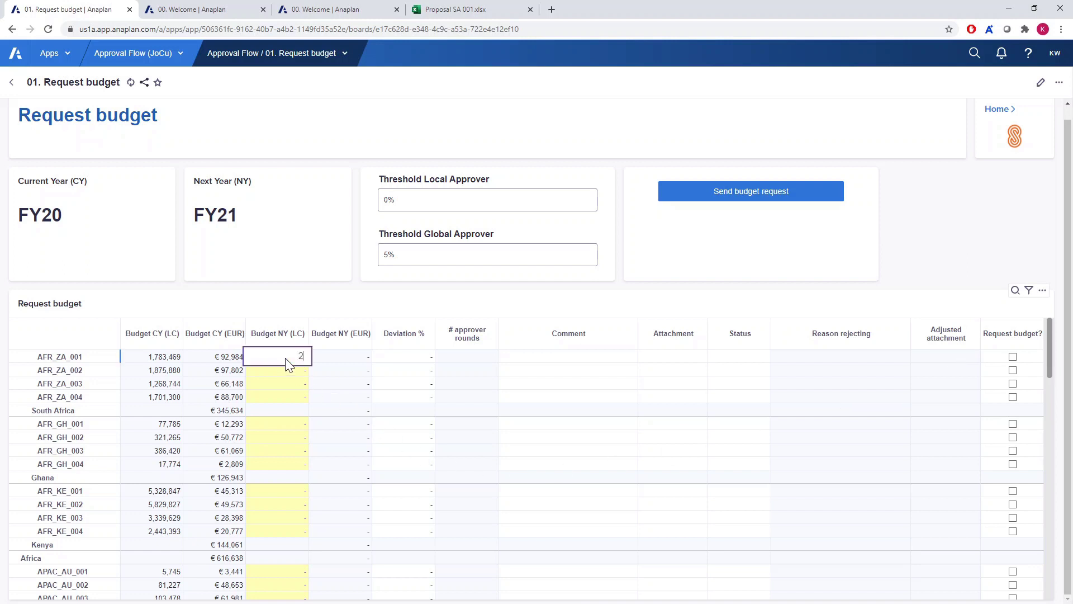
type("000000")
key("Return")
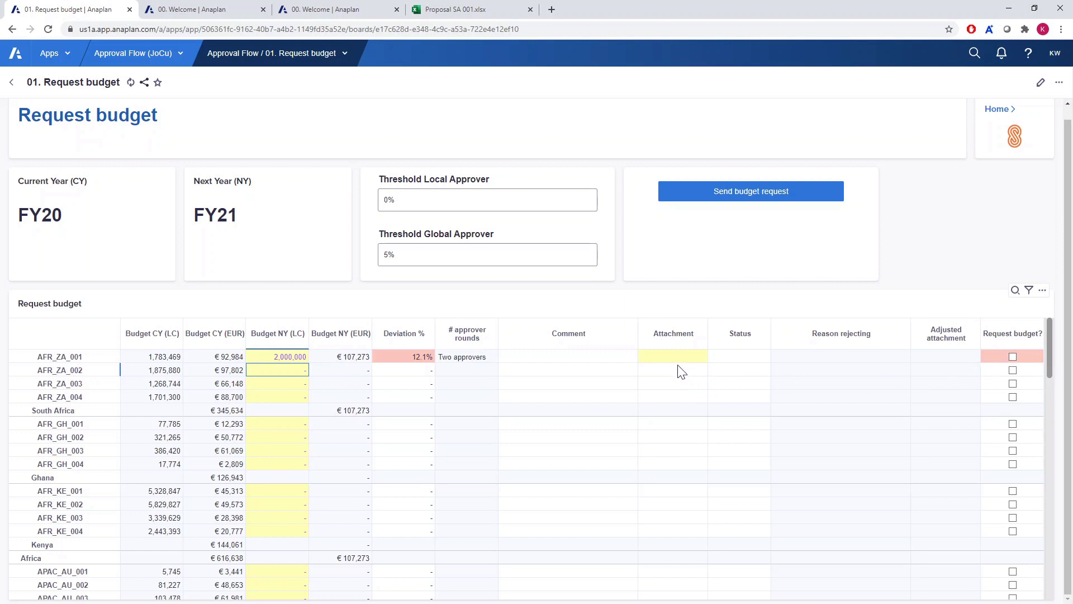
Copy the Proposal SA 001 workbook's web address and return to Anaplan
left_click(437, 12)
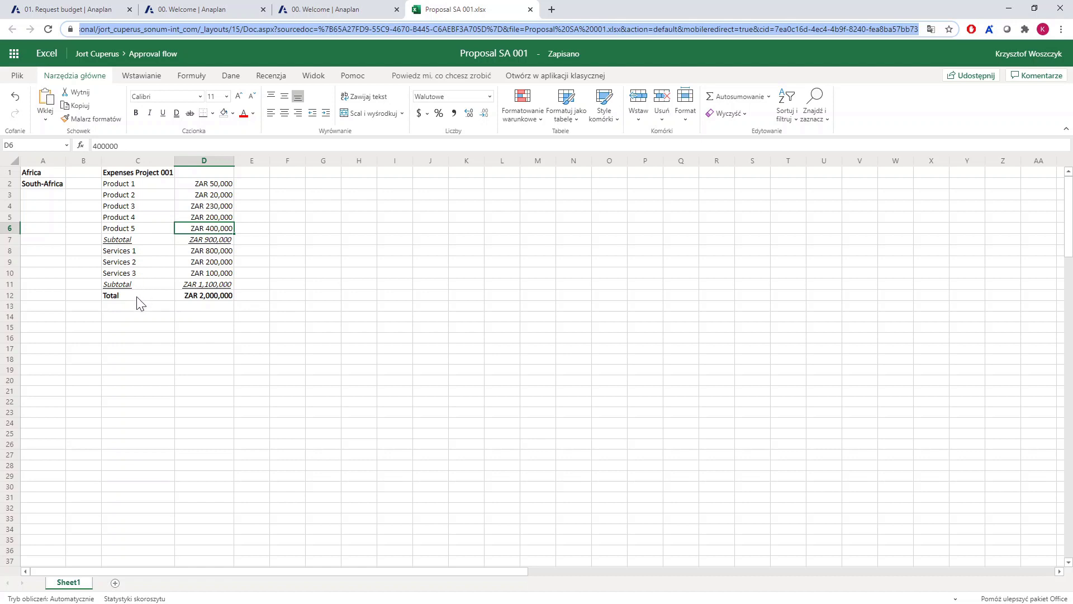
left_click(385, 30)
key("ctrl+a")
left_click(73, 8)
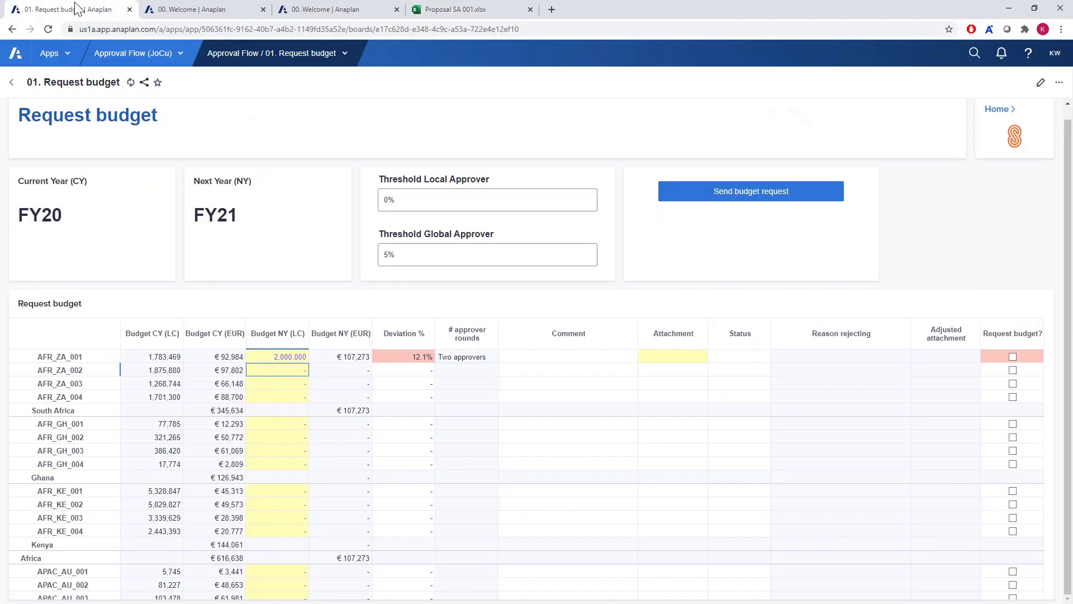
Attach the pasted workbook link to AFR_ZA_001 under the name 'Document 1'
double_click(665, 359)
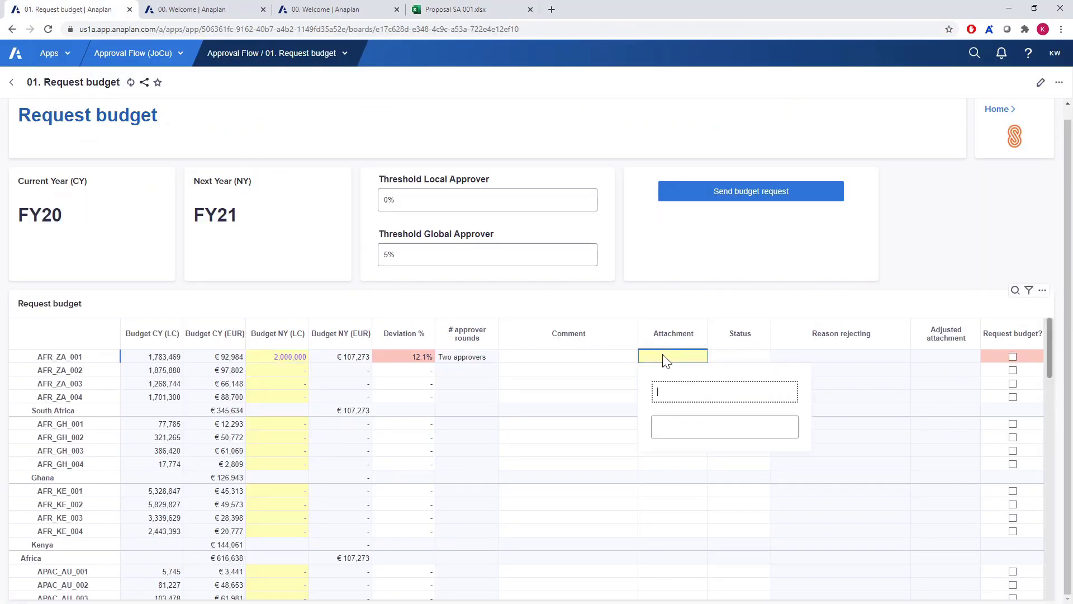
key("ctrl+v")
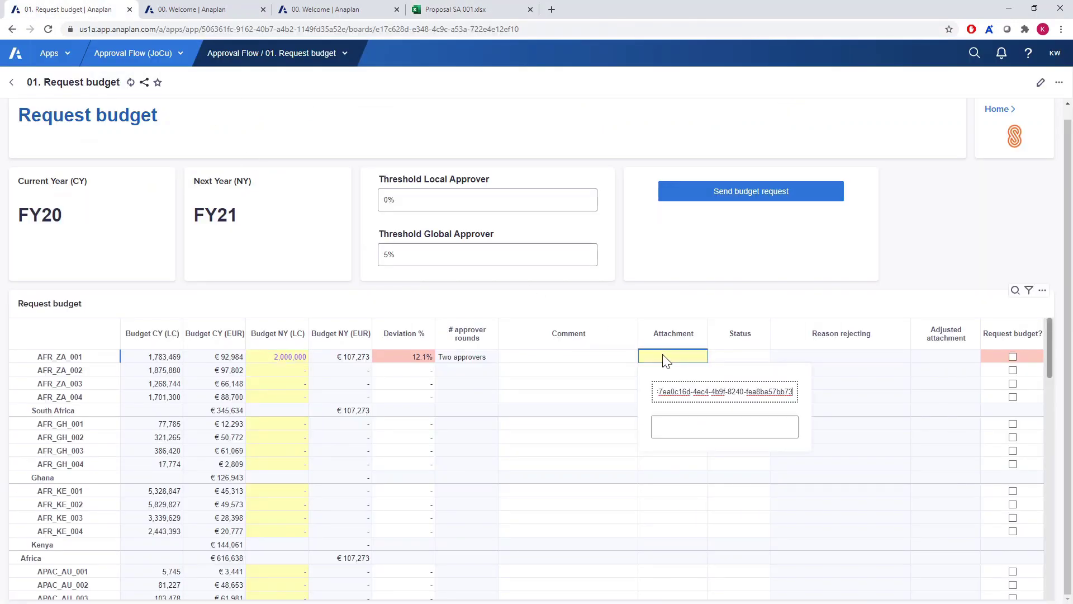
key("Tab")
type("Document 1")
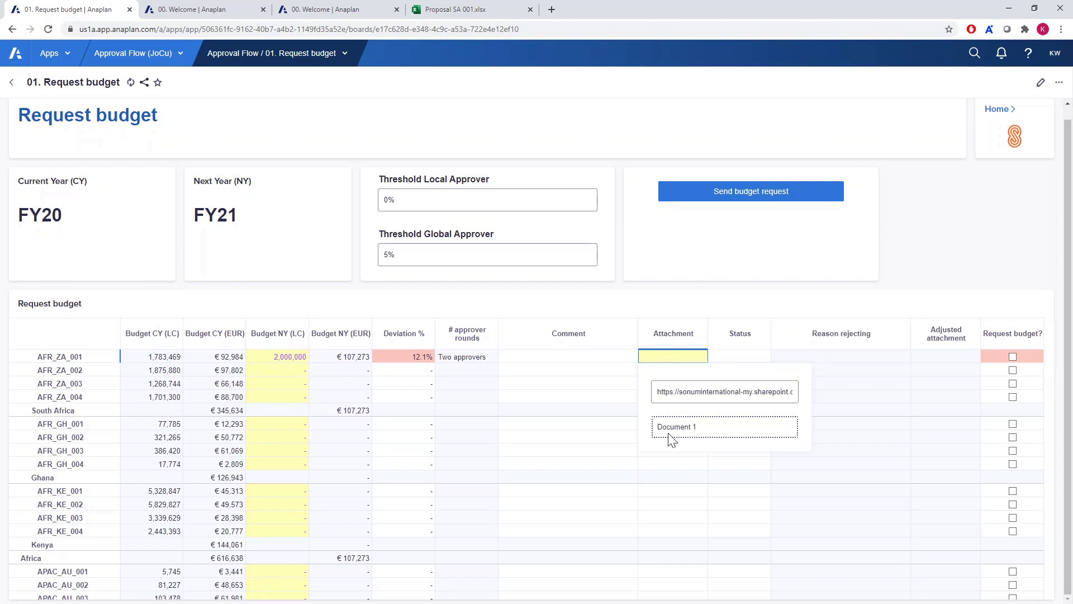
key("Return")
Tick AFR_ZA_001's Request budget? checkbox
left_click(1013, 359)
left_click(1014, 358)
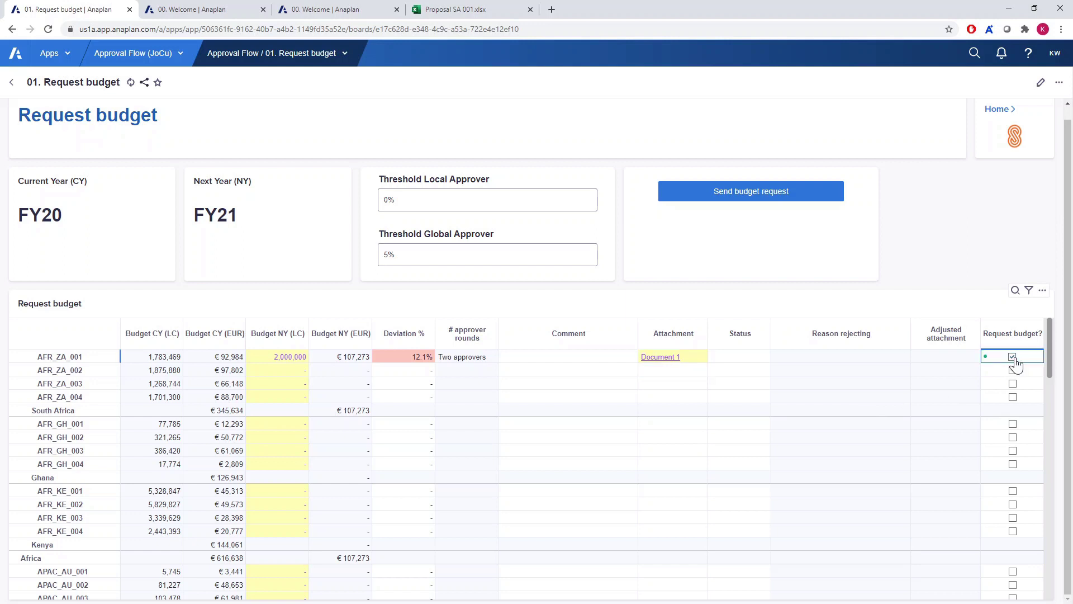
left_click(292, 370)
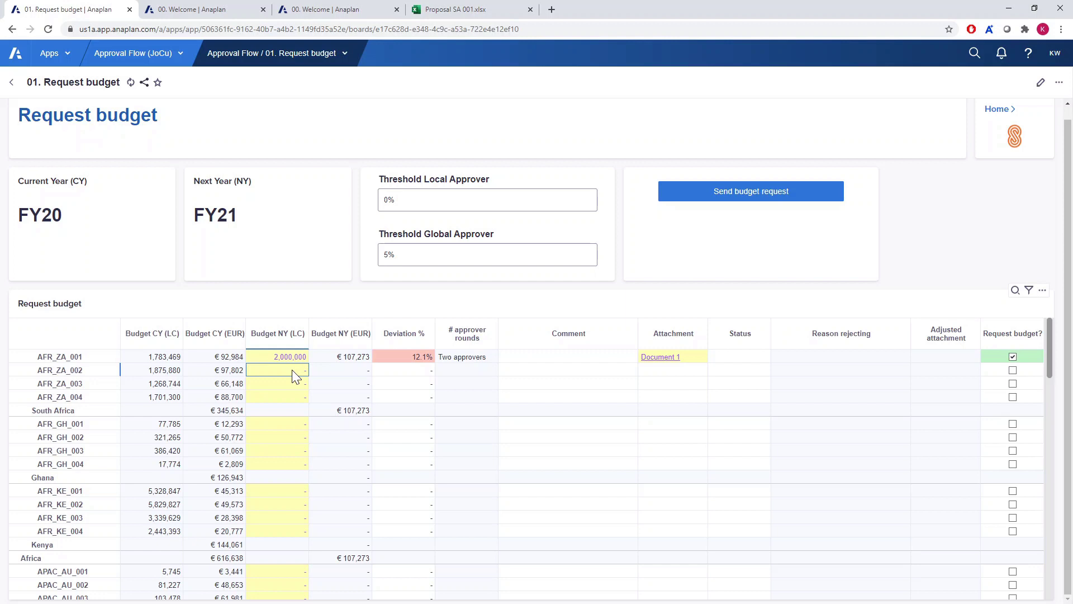
Request 1,700,000 for AFR_ZA_002 with its request box ticked, and enter 1,325,000 for AFR_ZA_003
type("1700")
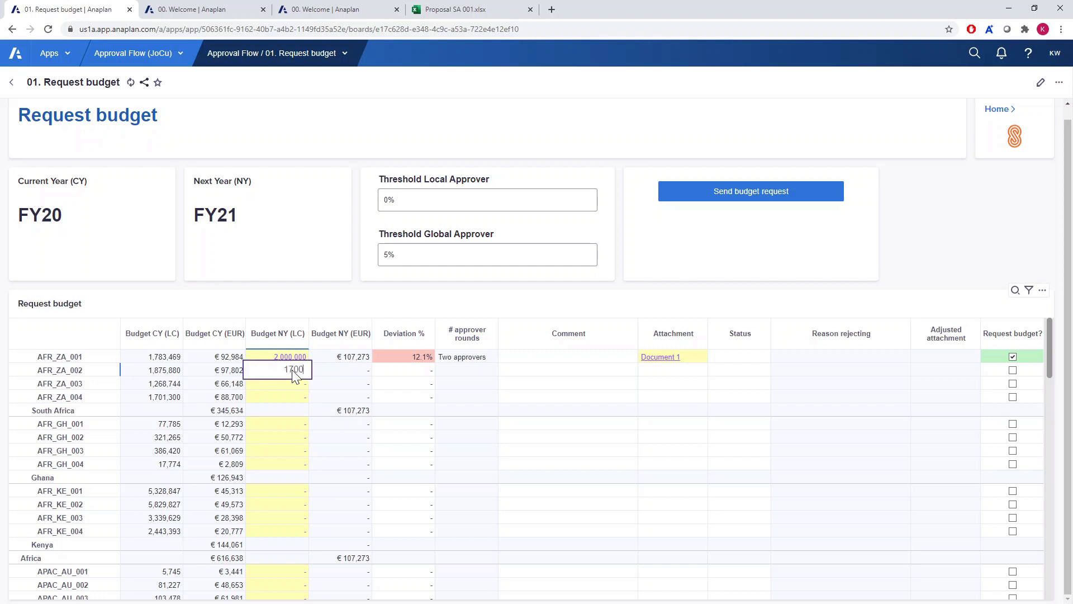
type("000")
key("Return")
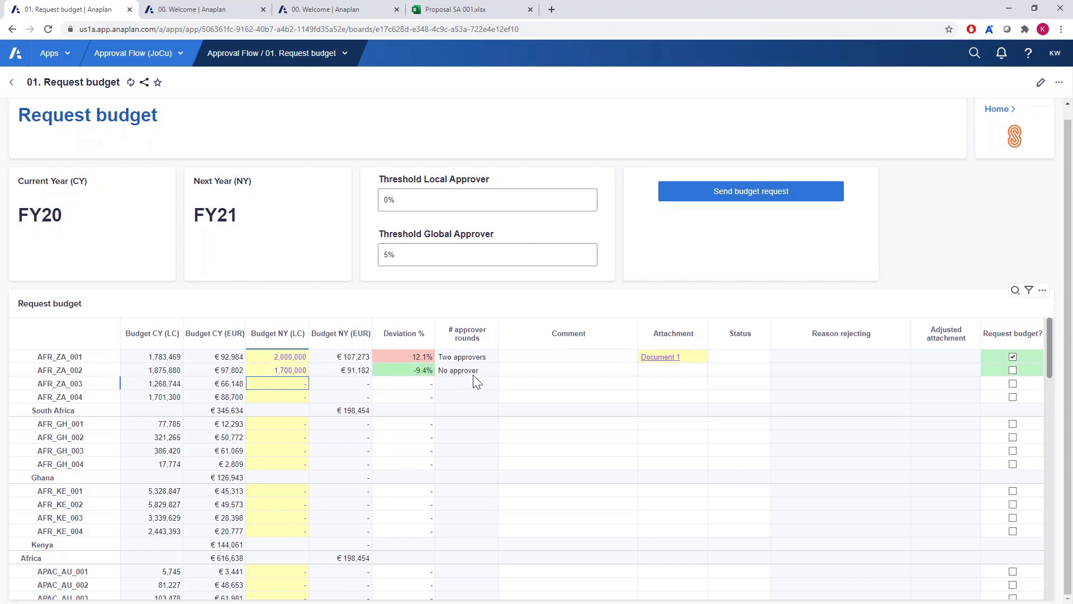
left_click(1013, 372)
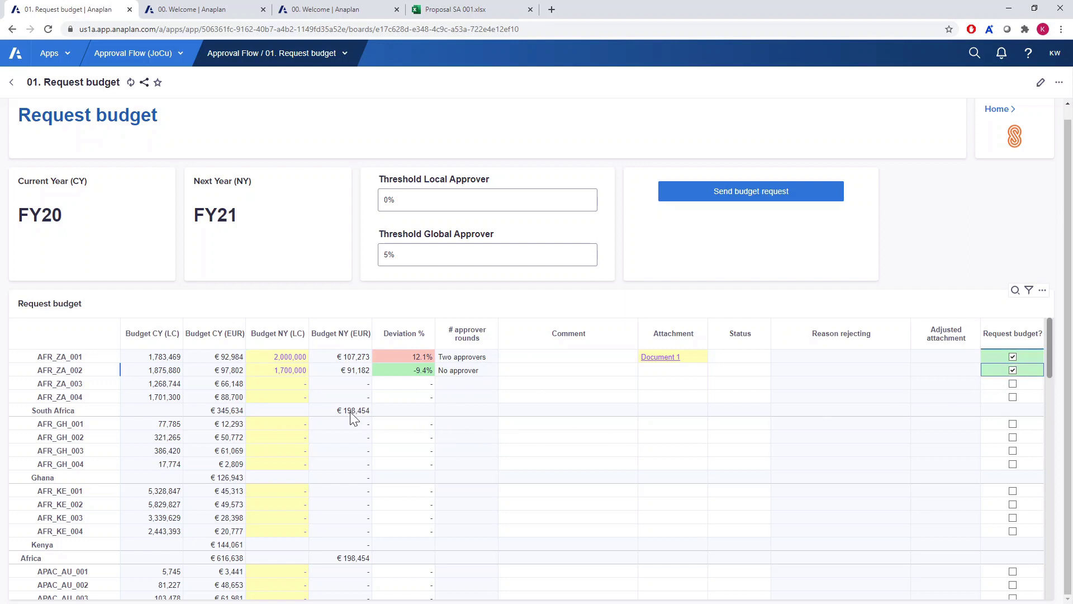
left_click(280, 386)
type("1")
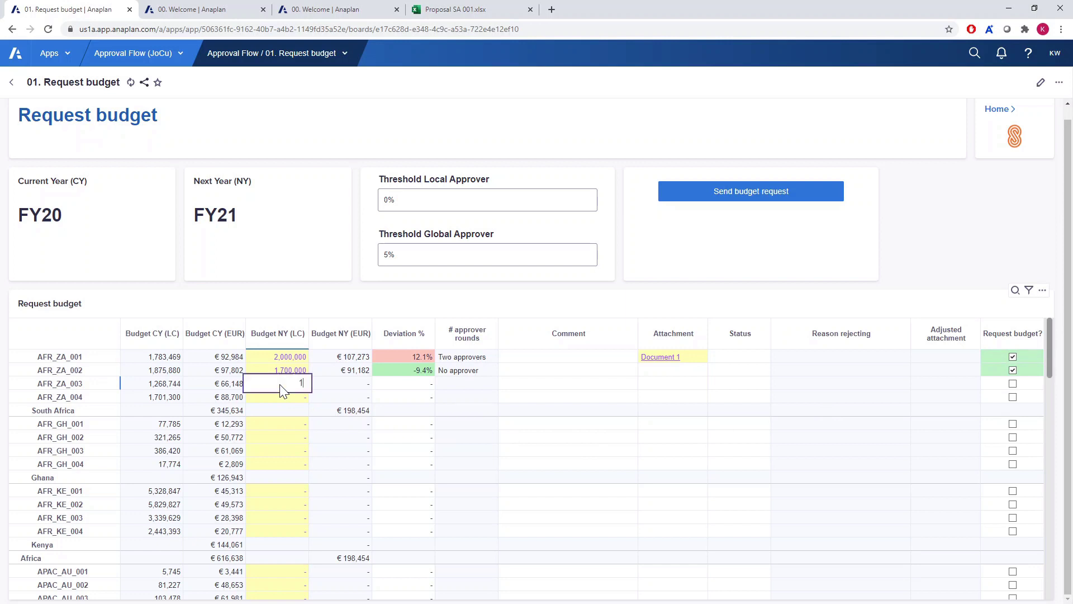
type("325000")
key("Return")
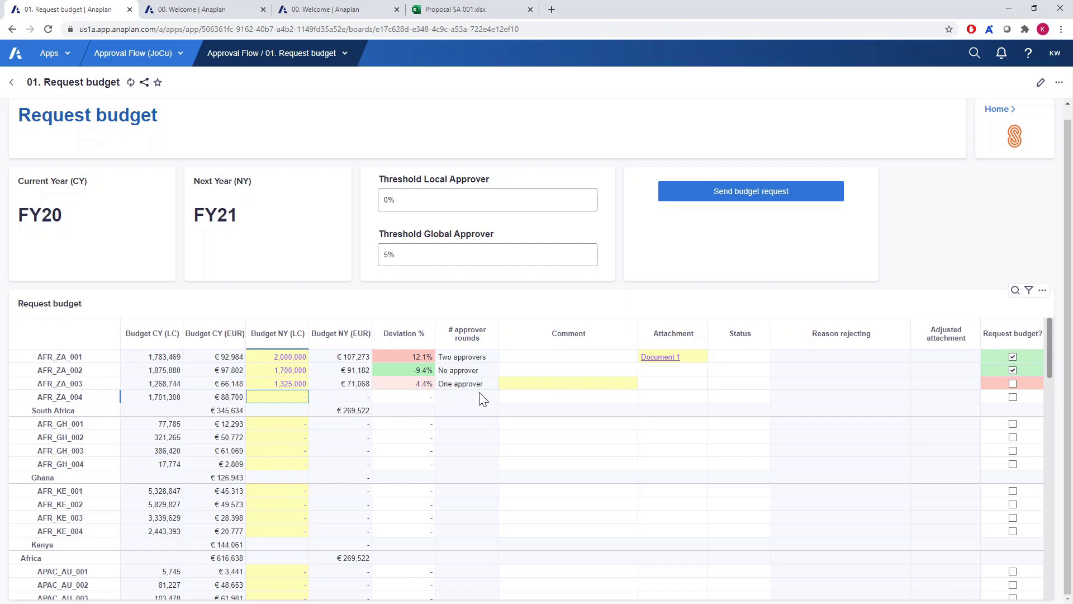
Comment 'Inflation' on AFR_ZA_003, tick its request box, and launch Send budget request
left_click(563, 383)
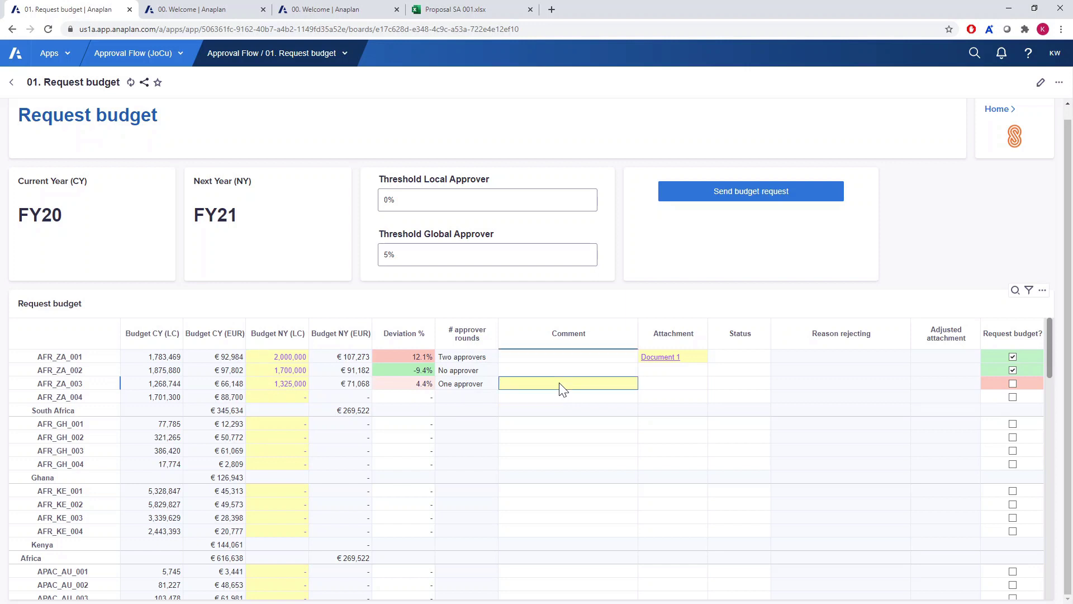
type("Inflation")
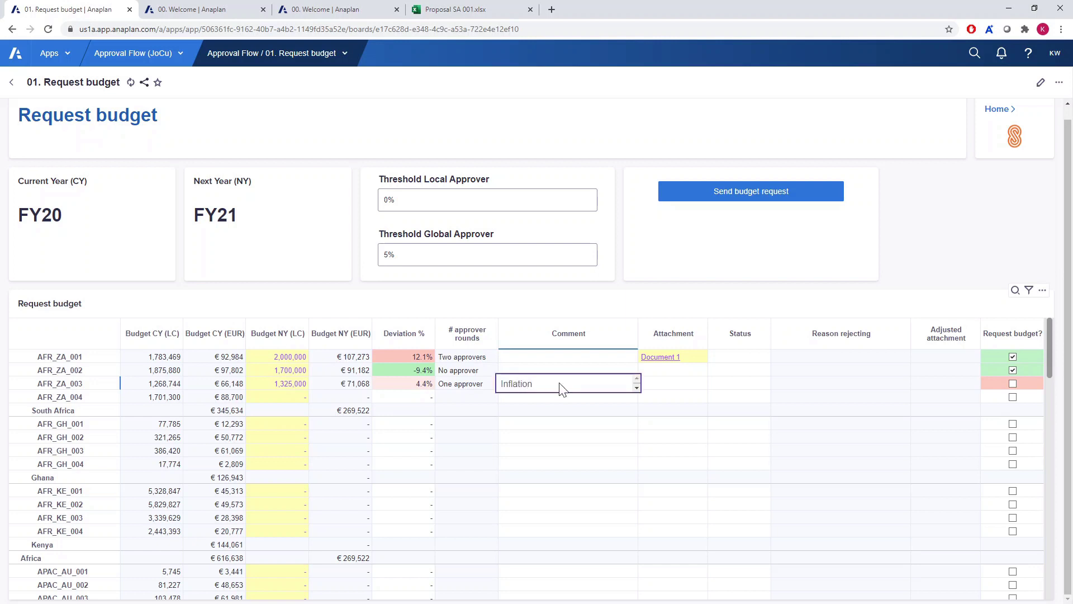
key("Return")
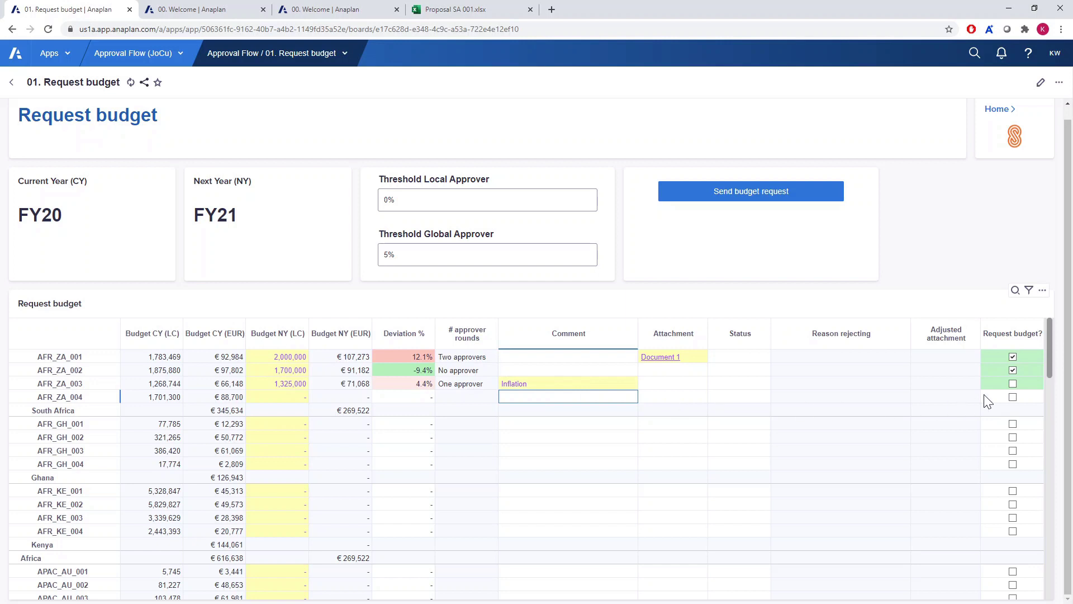
left_click(1014, 387)
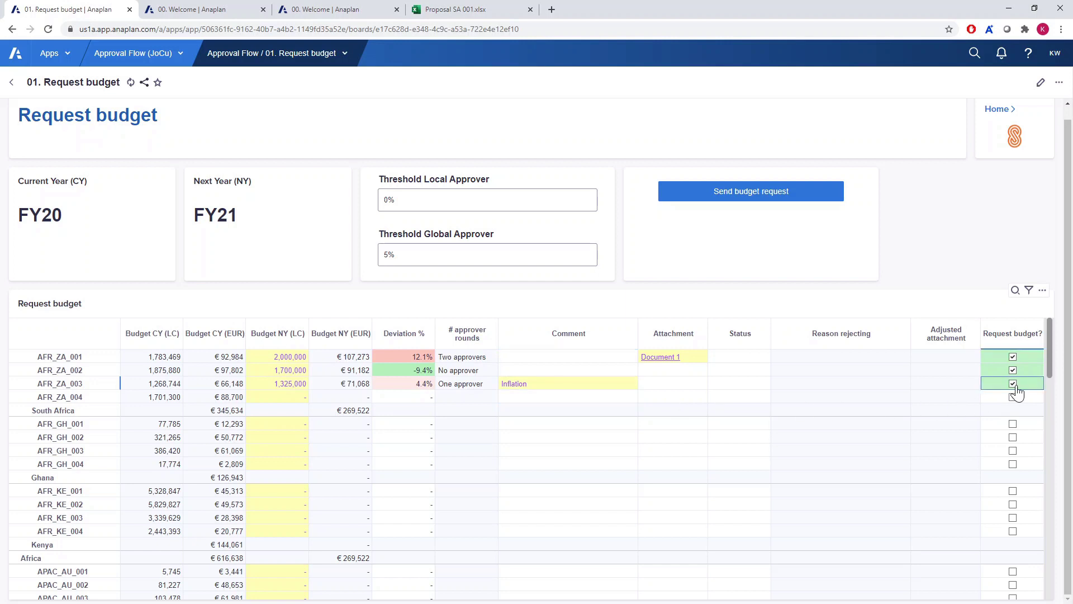
left_click(733, 197)
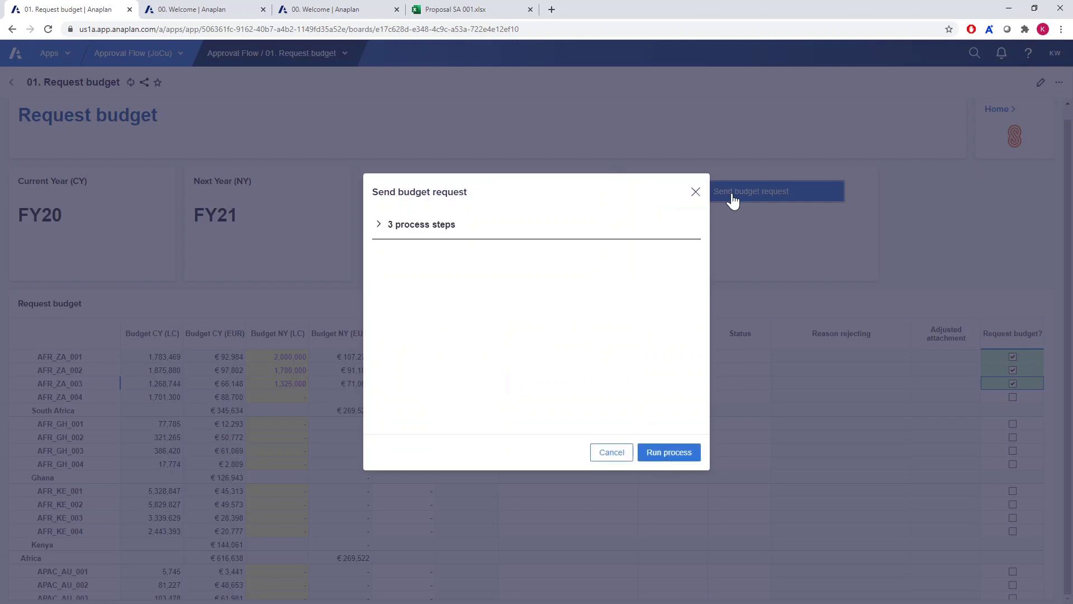
left_click(693, 455)
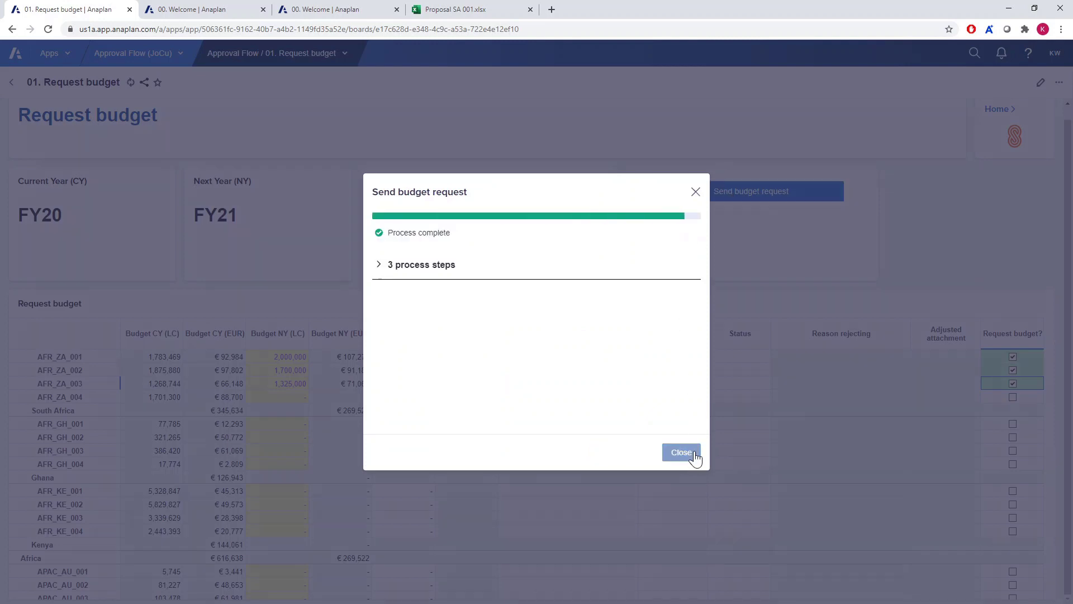
left_click(695, 455)
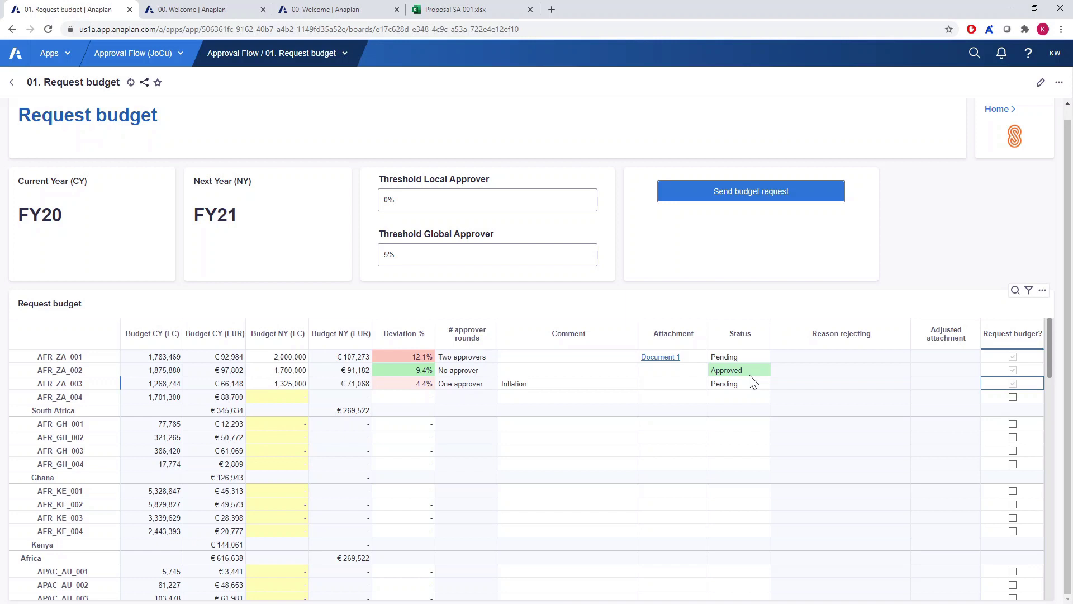
left_click(581, 385)
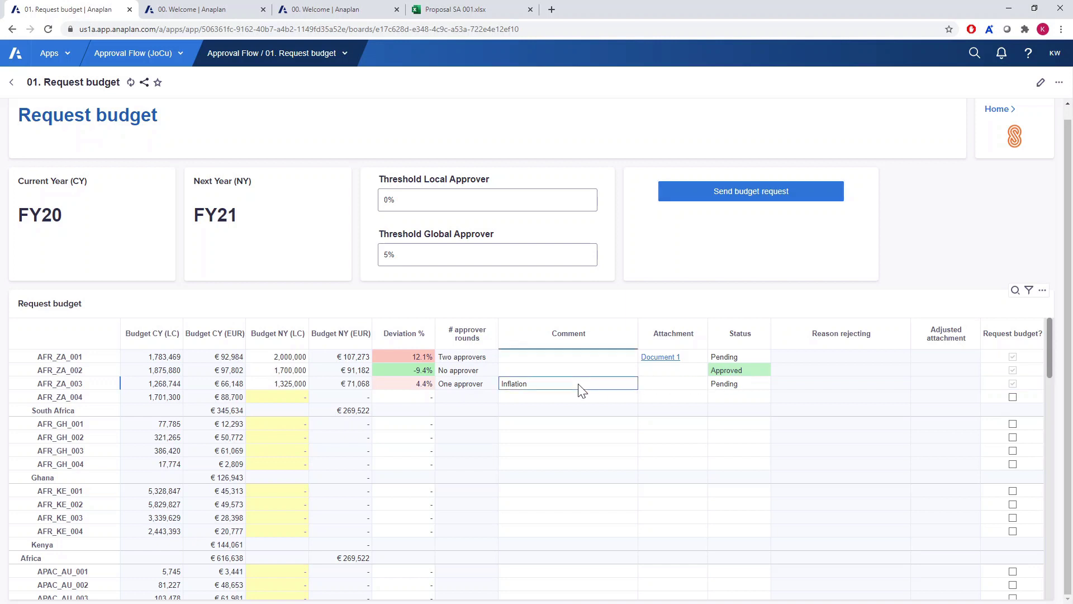
left_click(284, 385)
left_click(283, 371)
left_click(281, 361)
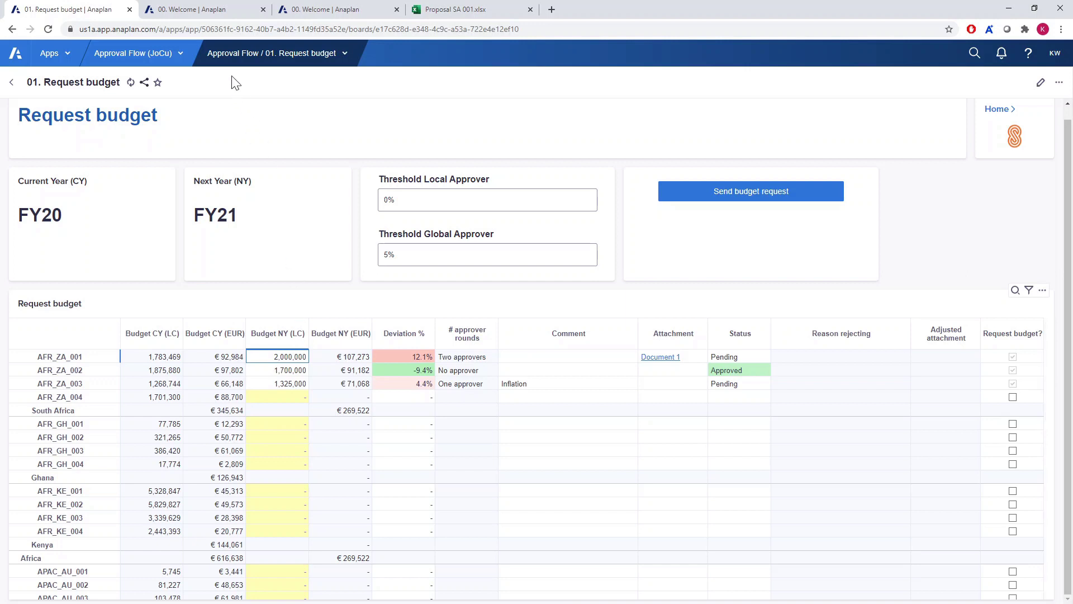
left_click(207, 13)
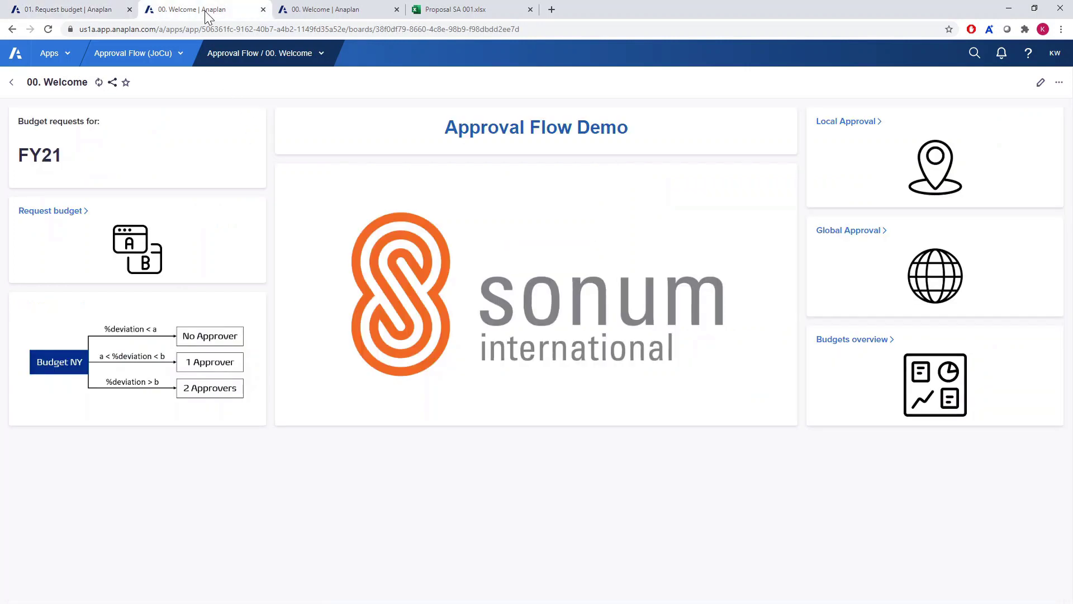
Open the Local Approval board from the Welcome page
left_click(861, 132)
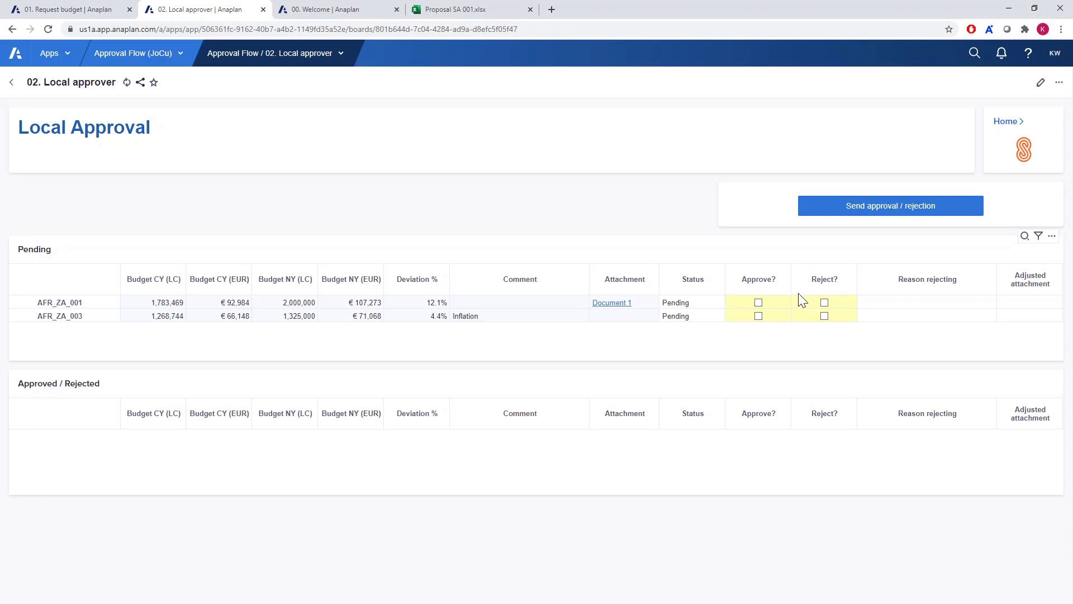
Tick Approve? for AFR_ZA_001 and Reject? for AFR_ZA_003, giving reason 'Max 1,300,000'
left_click(760, 307)
left_click(759, 304)
left_click(826, 319)
left_click(826, 317)
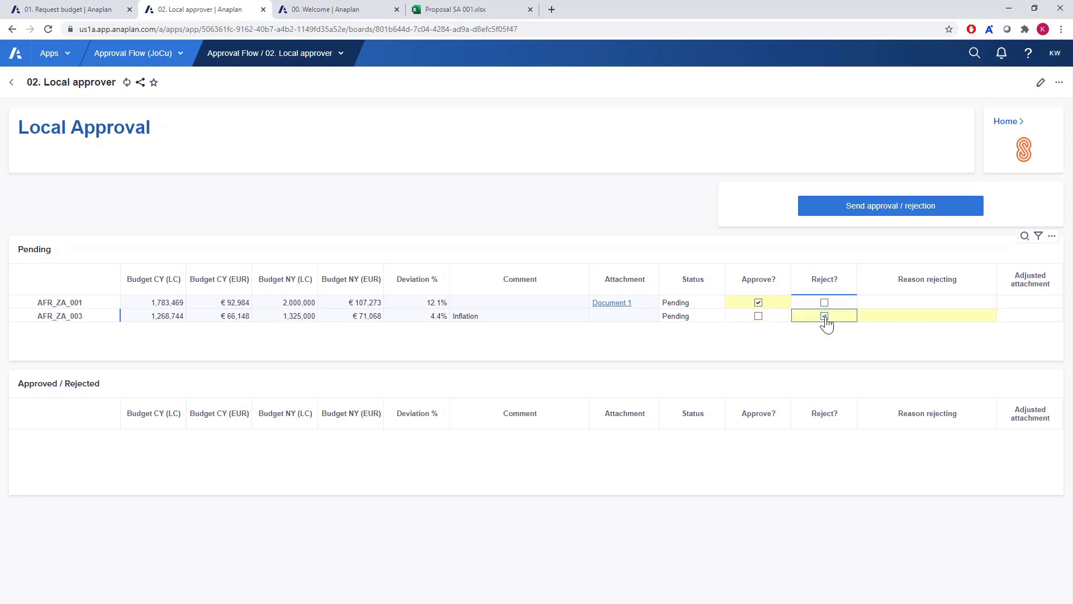
left_click(917, 322)
type("Max 1")
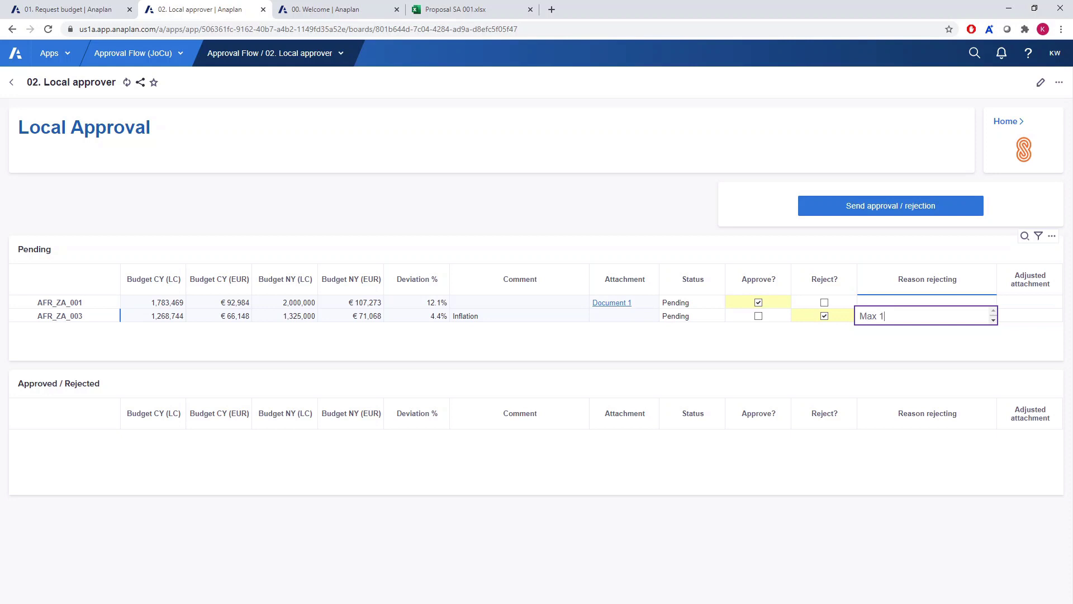
type(",300,000")
key("Return")
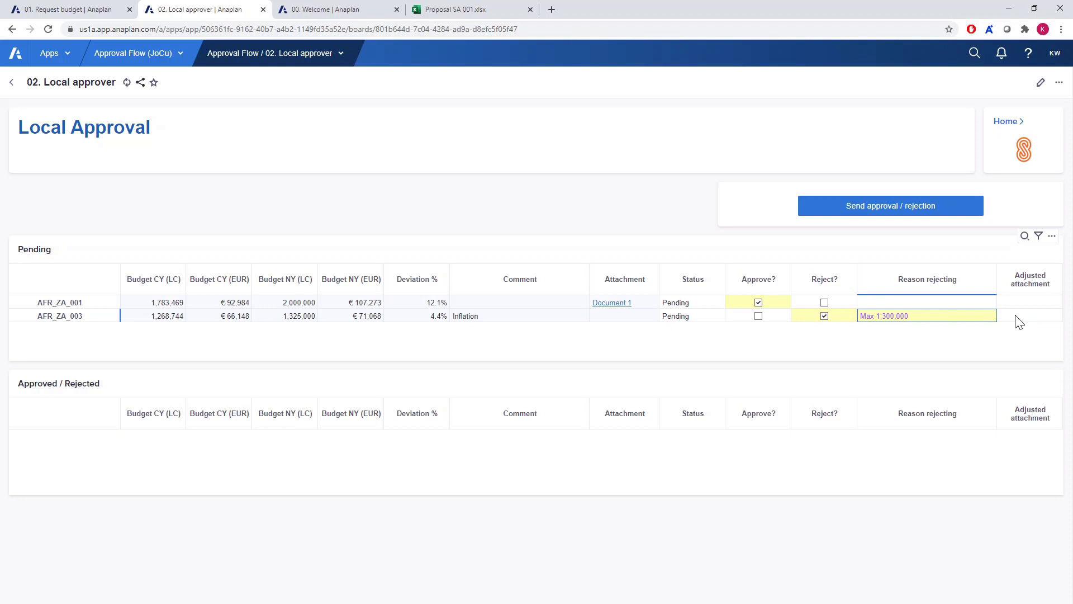
Run the Send approval / rejection process and return to the Welcome page
left_click(839, 213)
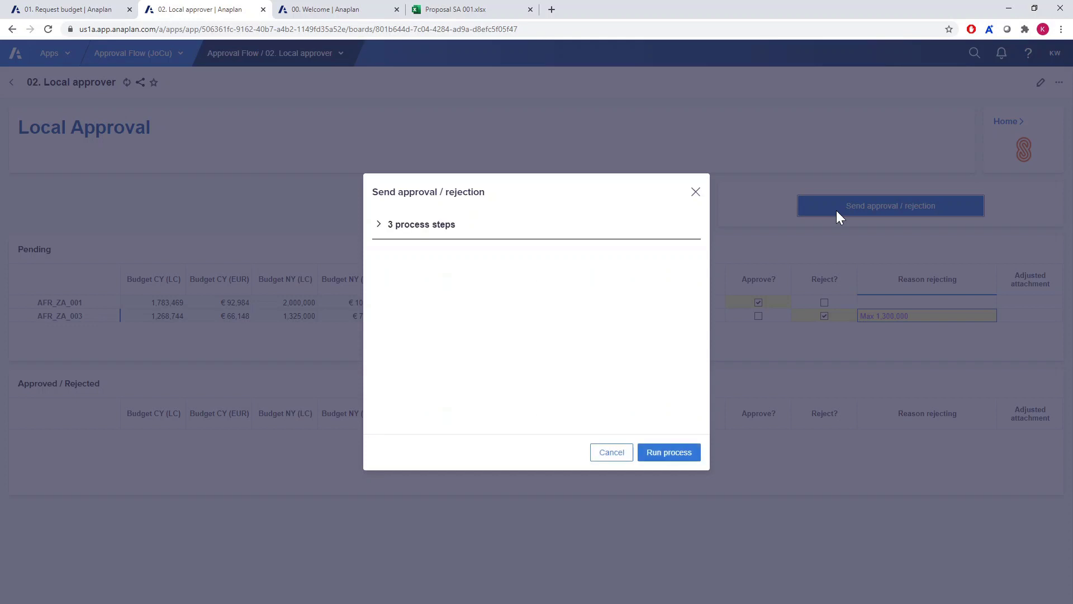
left_click(669, 453)
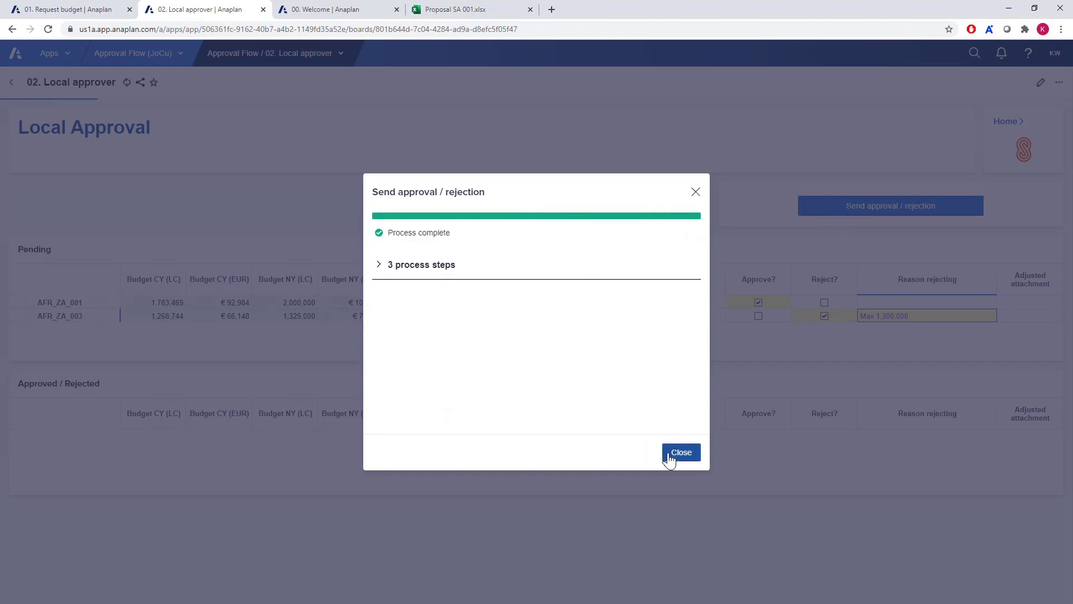
left_click(670, 455)
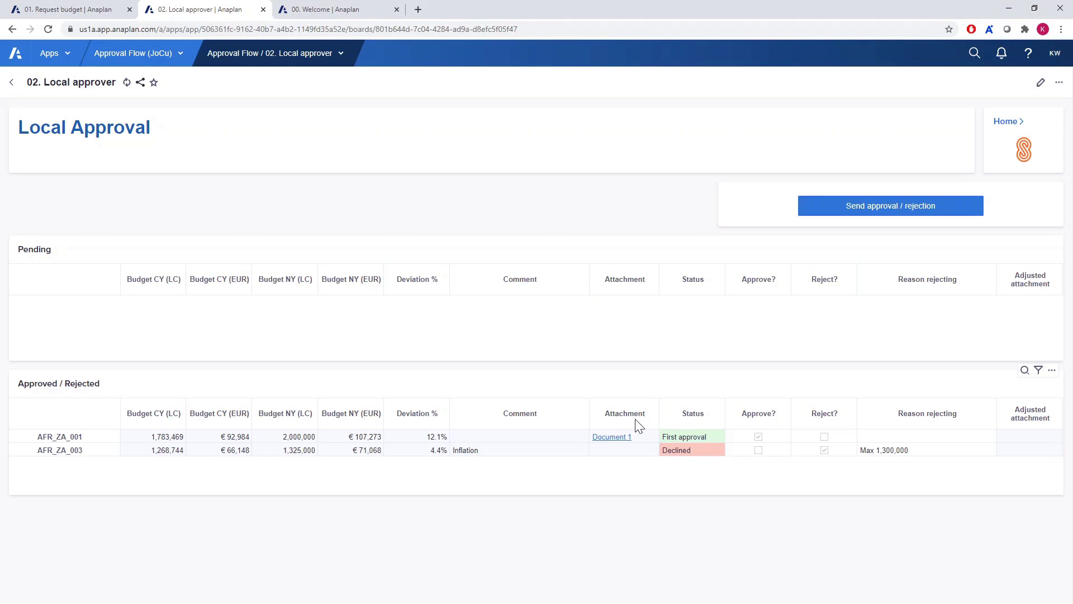
left_click(331, 10)
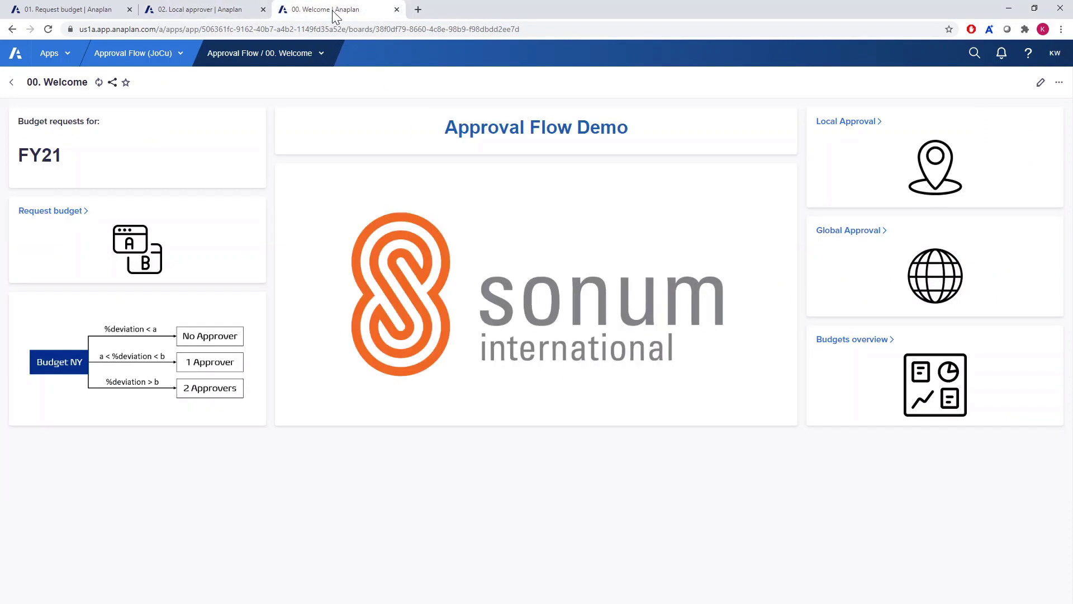
Open the Global Approval board and follow AFR_ZA_001's Document 1 link
left_click(848, 238)
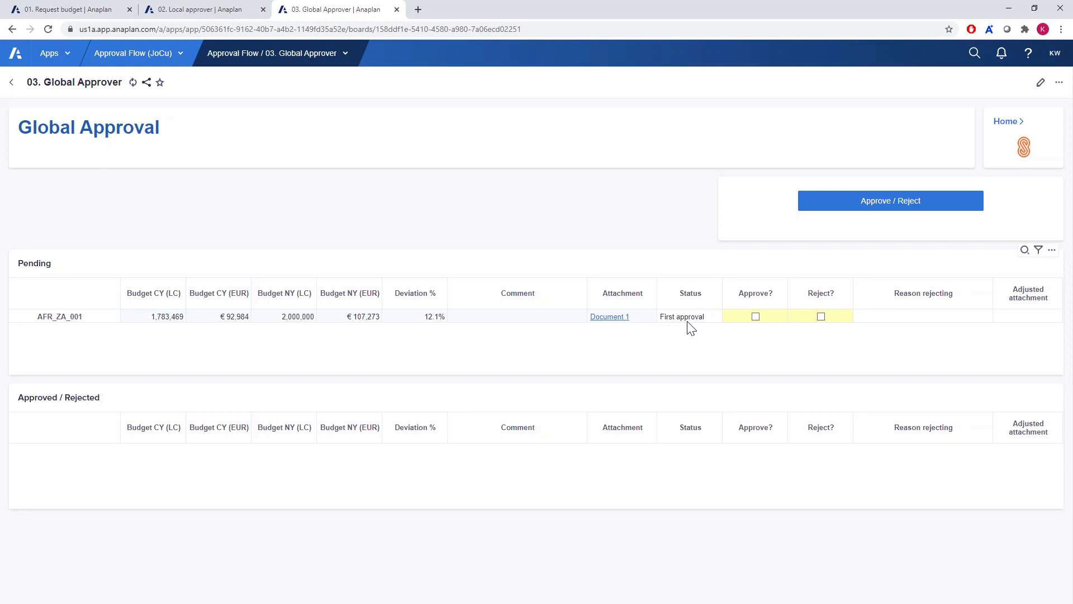
left_click(608, 321)
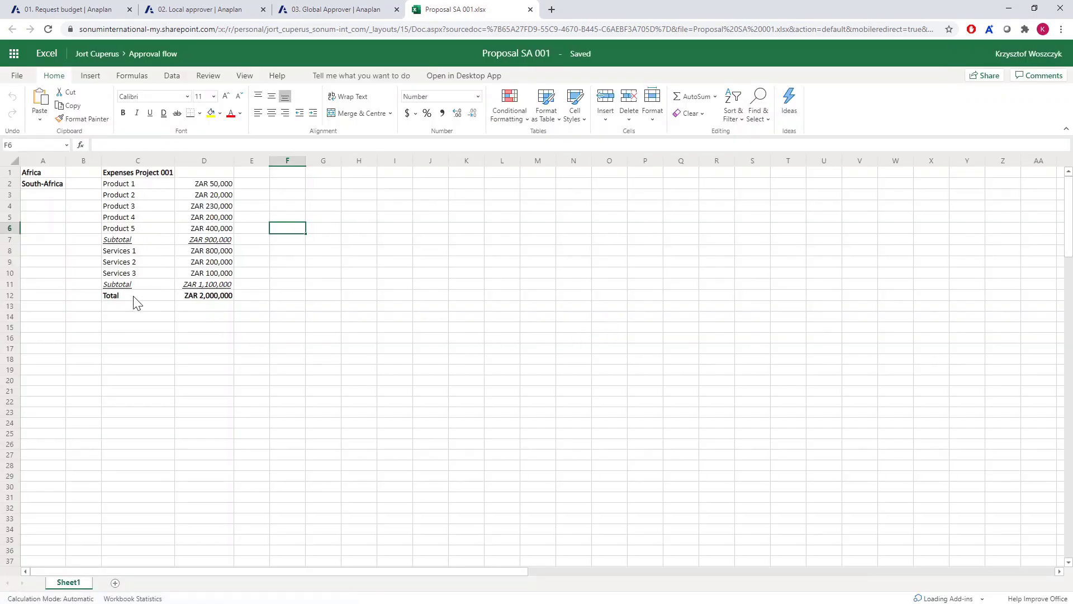
Fill D6 (ZAR 400,000) yellow, note 'max 350,000' in F6, and close the workbook
left_click(230, 233)
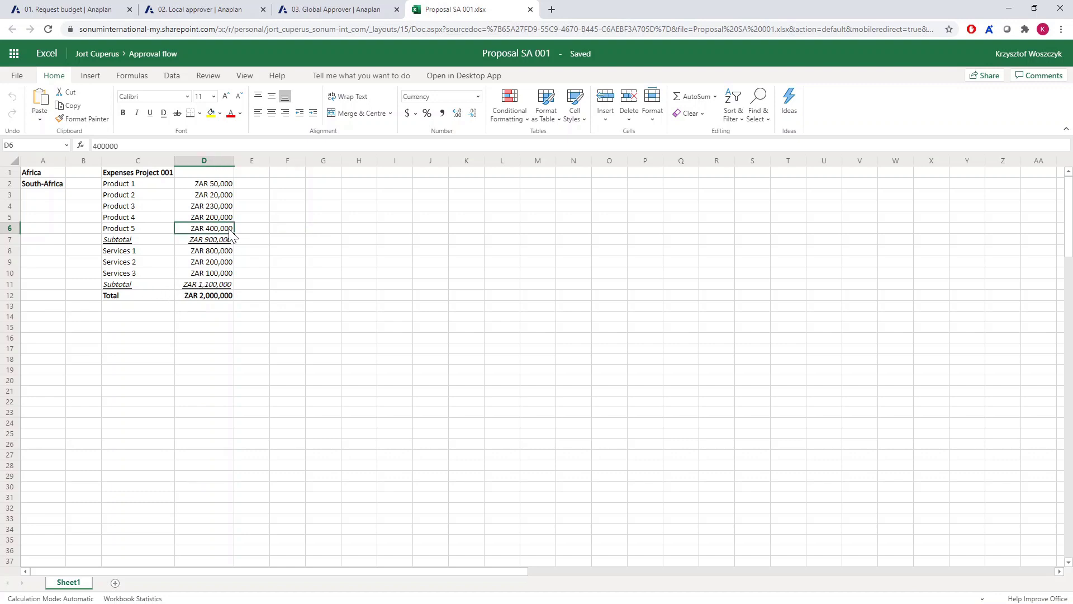
left_click(210, 113)
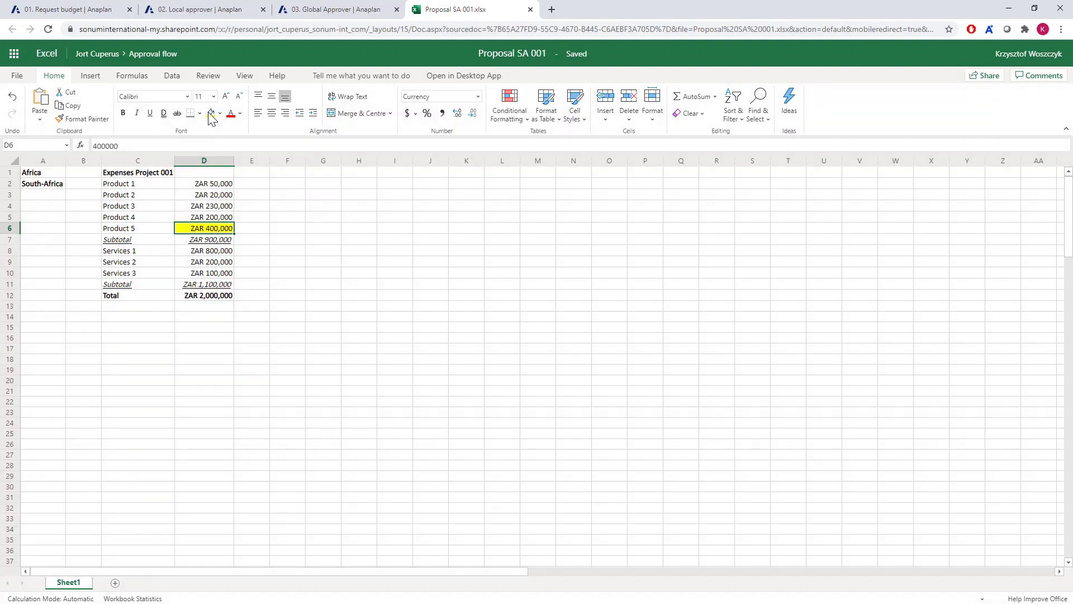
left_click(286, 229)
type("ma")
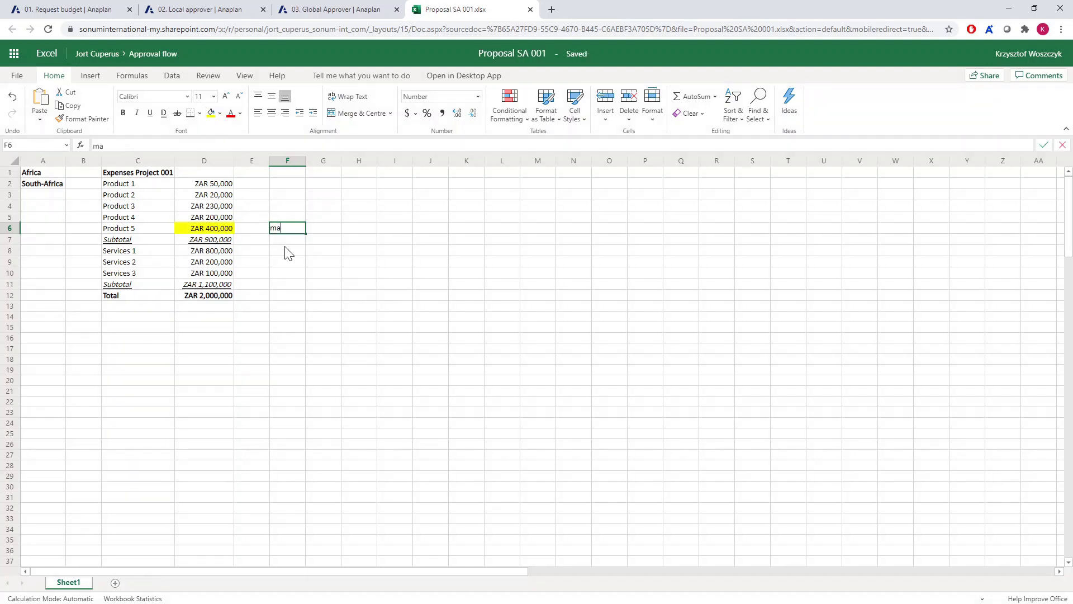
type("x 350,000")
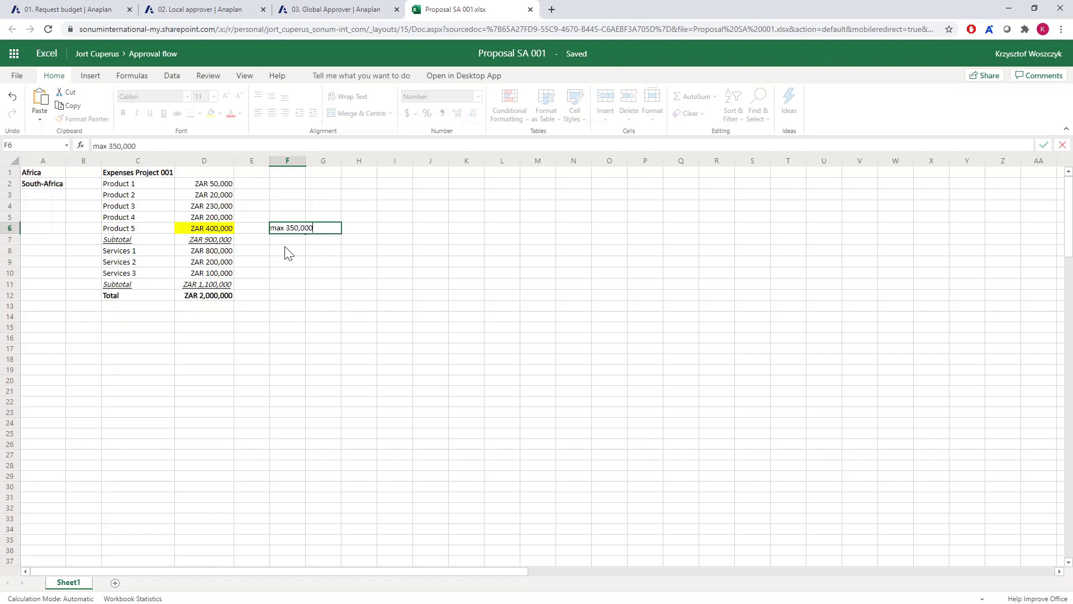
key("Return")
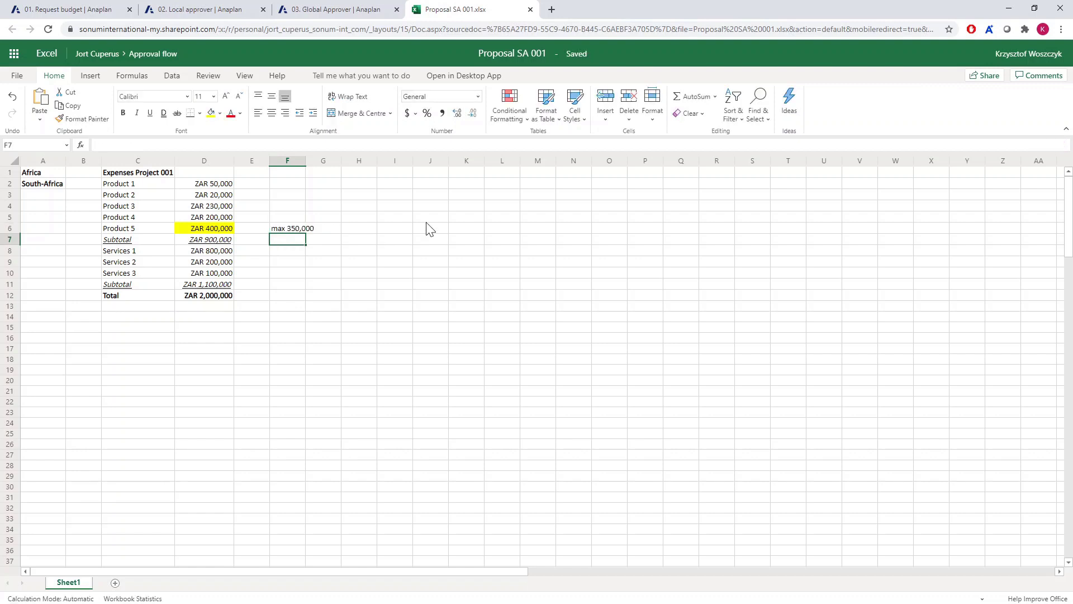
left_click(530, 9)
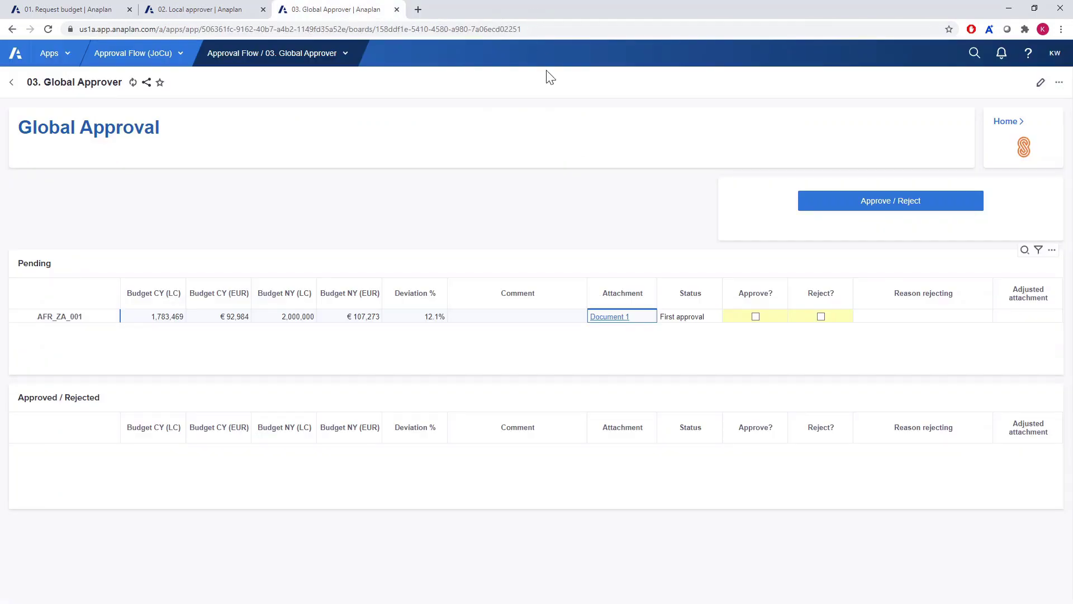
Mark AFR_ZA_001 as rejected with reason 'Please see in the file' and launch Approve / Reject
left_click(821, 319)
left_click(820, 317)
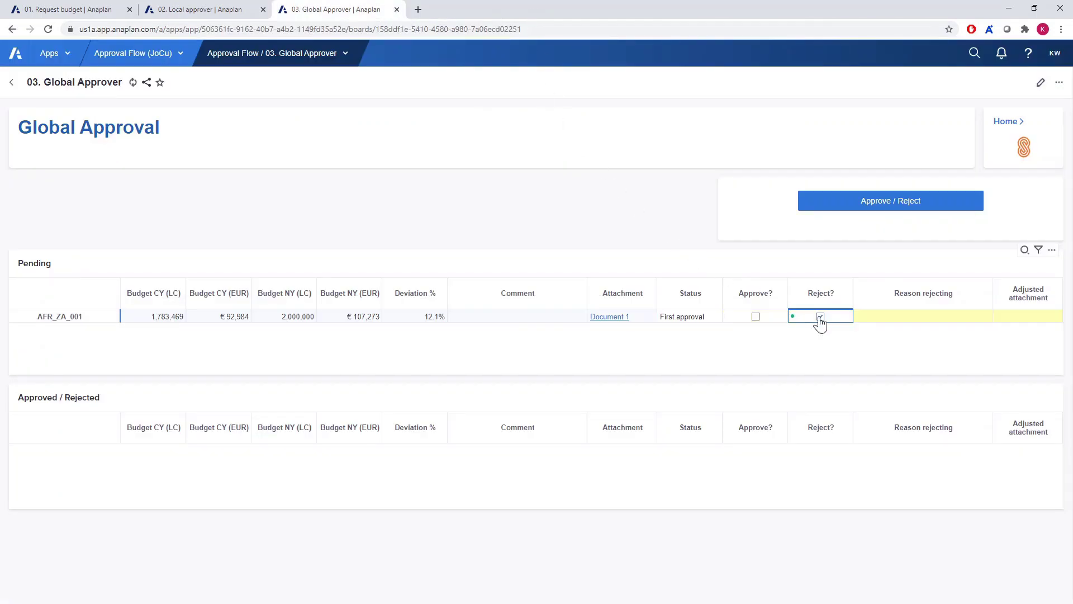
left_click(887, 317)
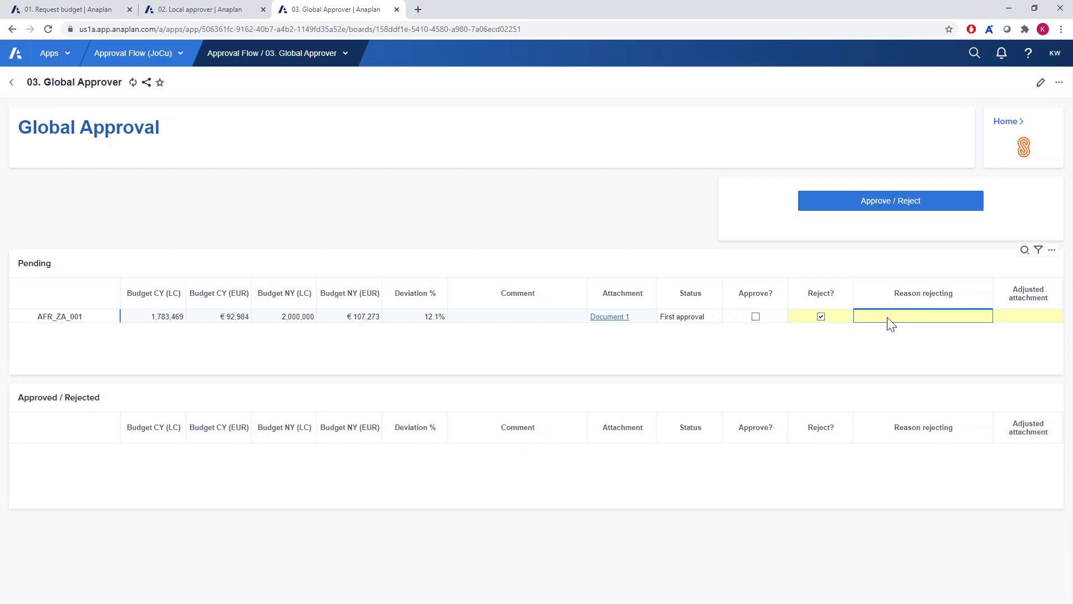
type("Please see in the file")
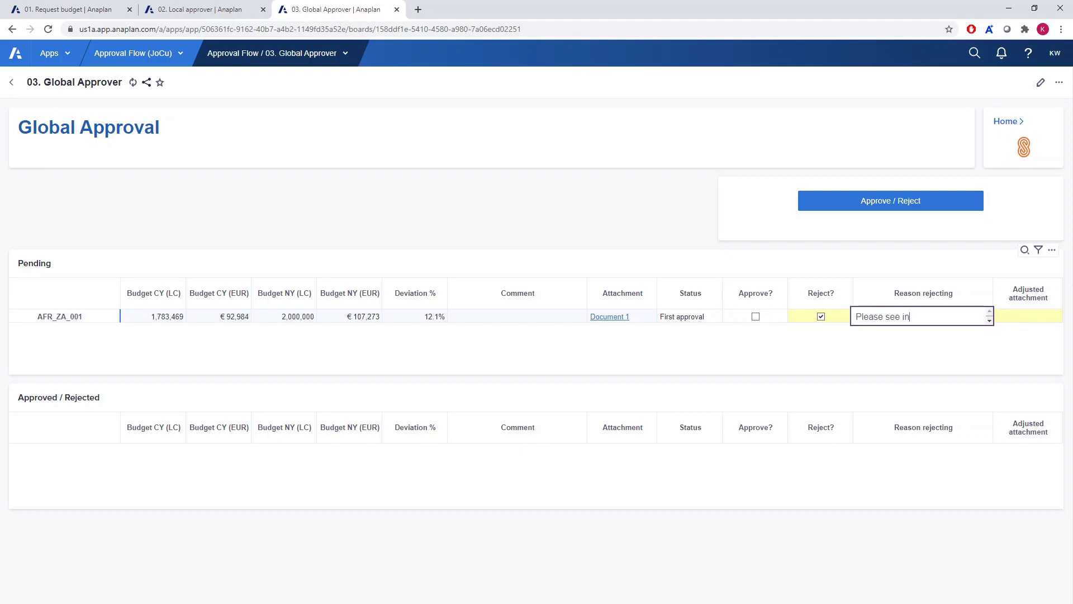
key("Return")
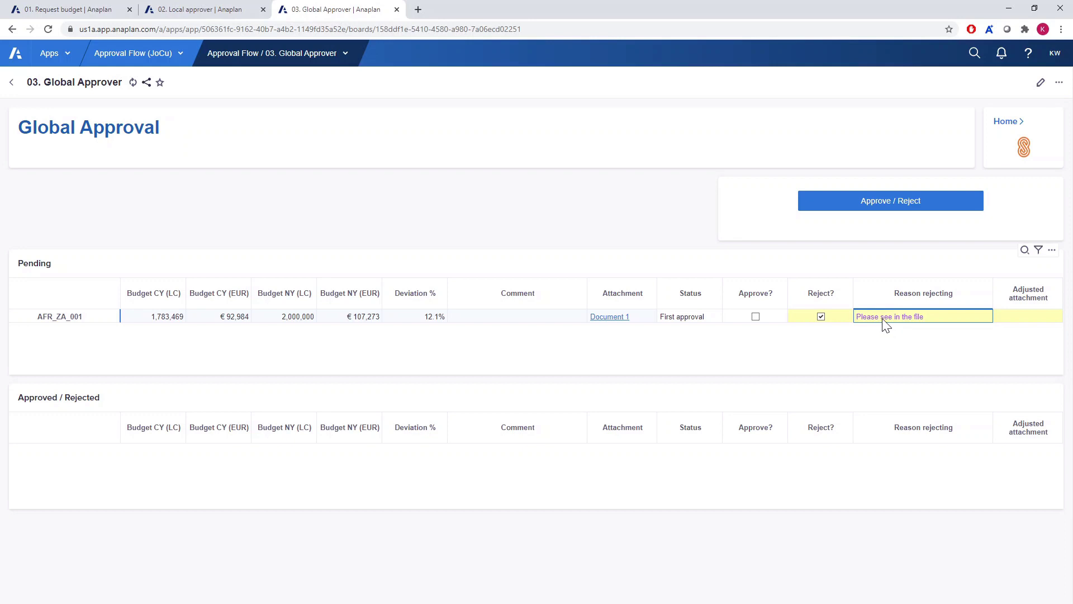
left_click(901, 203)
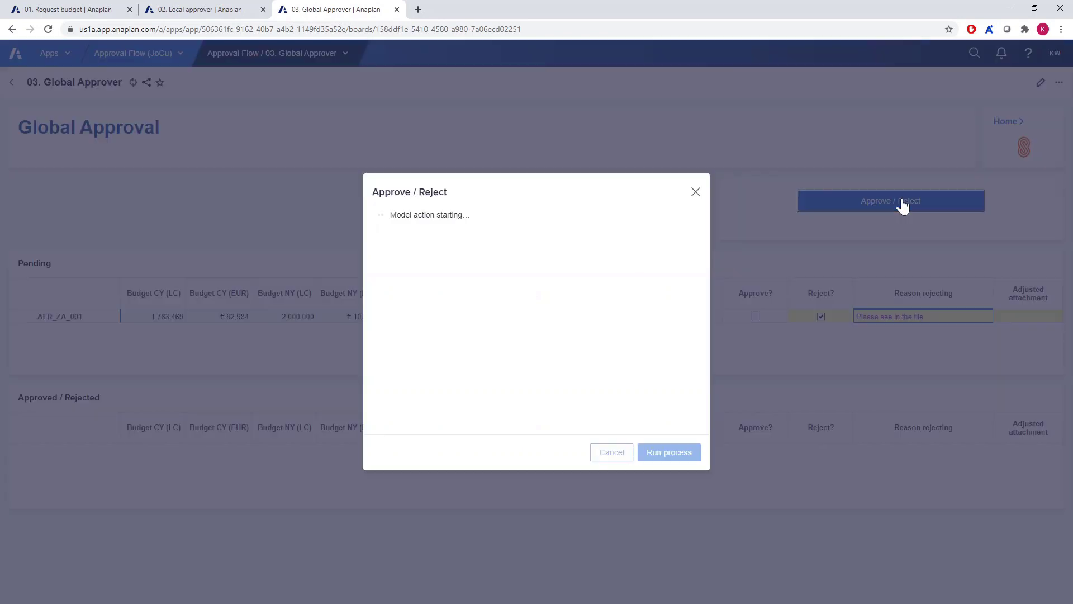